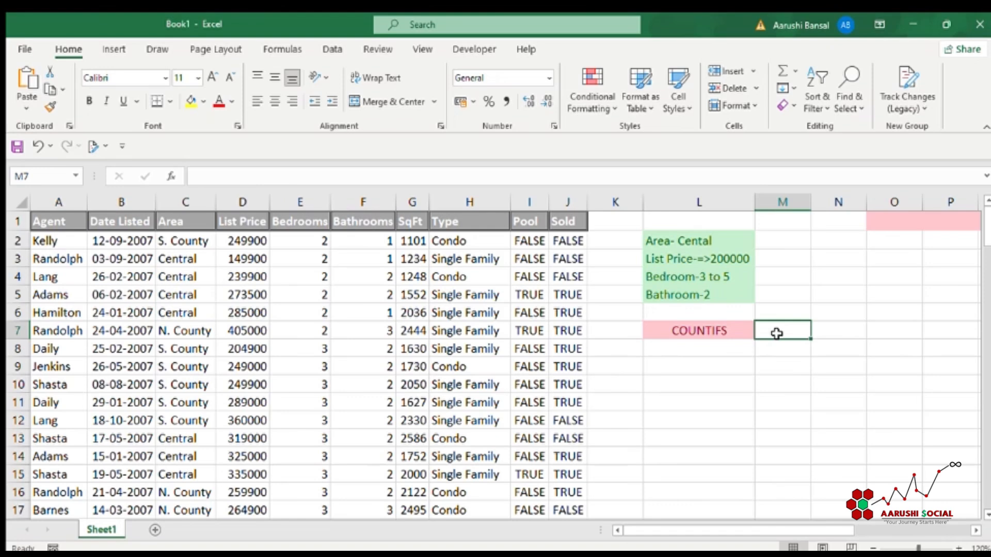
# - Start a COUNTIFS formula in M7 with the Area range C2:C100 and cell C3 (Central) as its criterion
pyautogui.write('=')
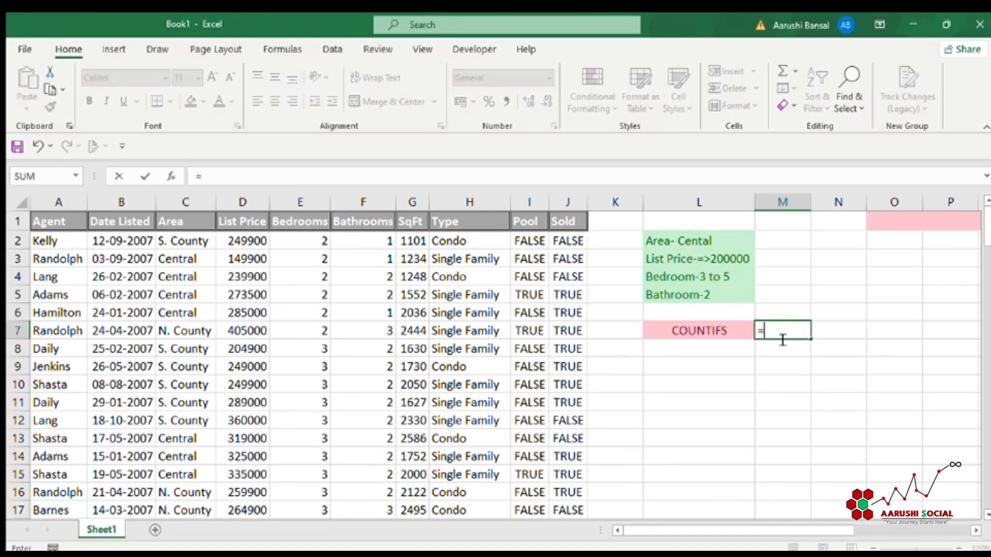
pyautogui.write('countifs')
pyautogui.press('Tab')
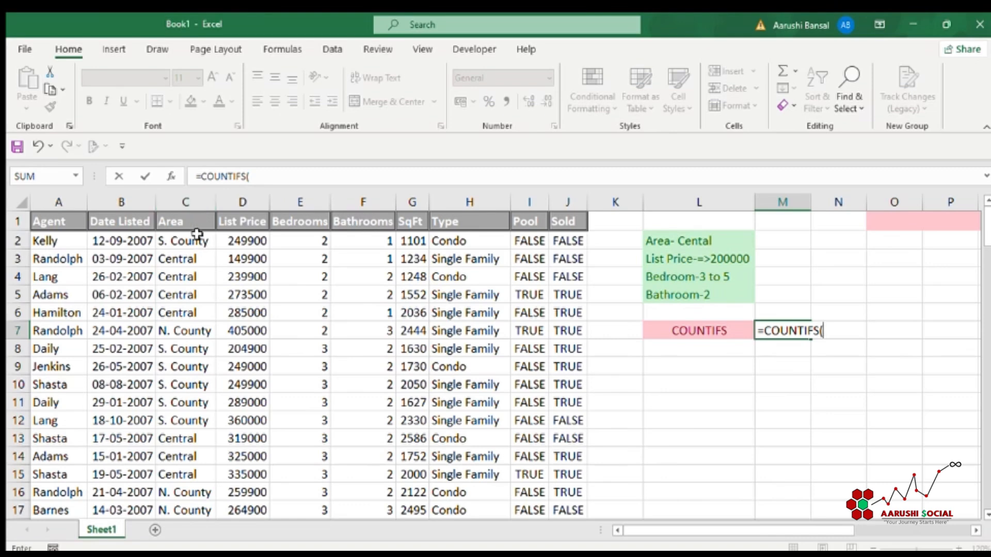
pyautogui.write('C2')
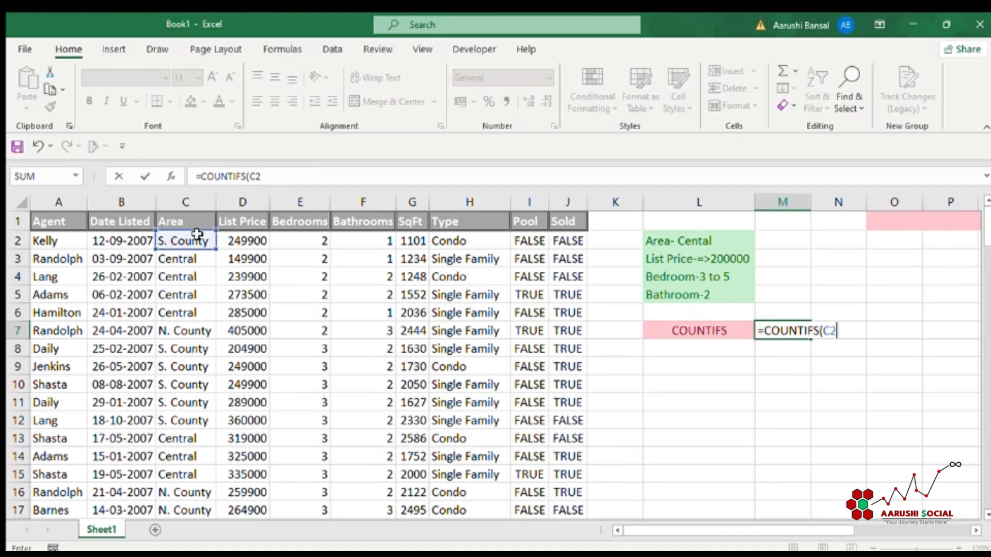
pyautogui.write(': C100')
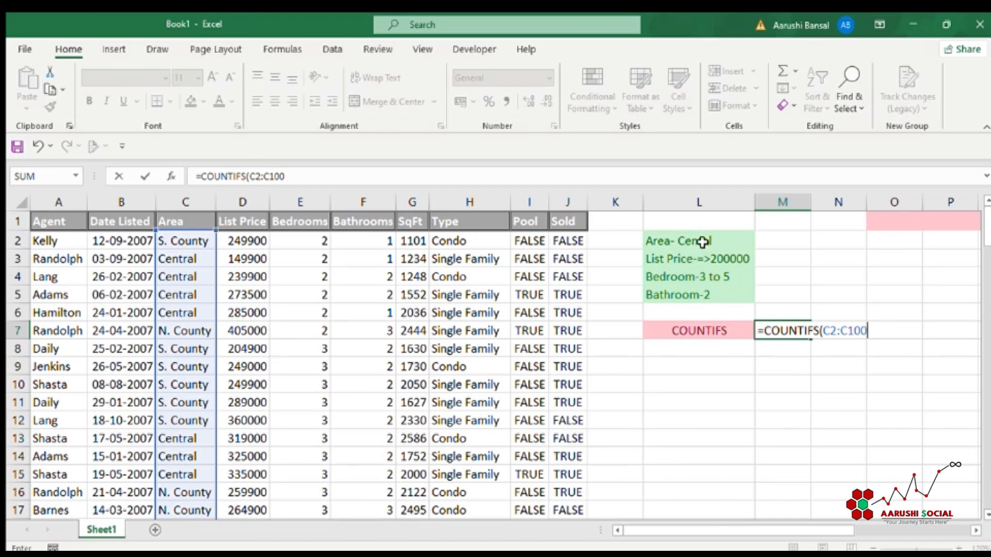
pyautogui.moveTo(984, 231); pyautogui.dragTo(986, 444)
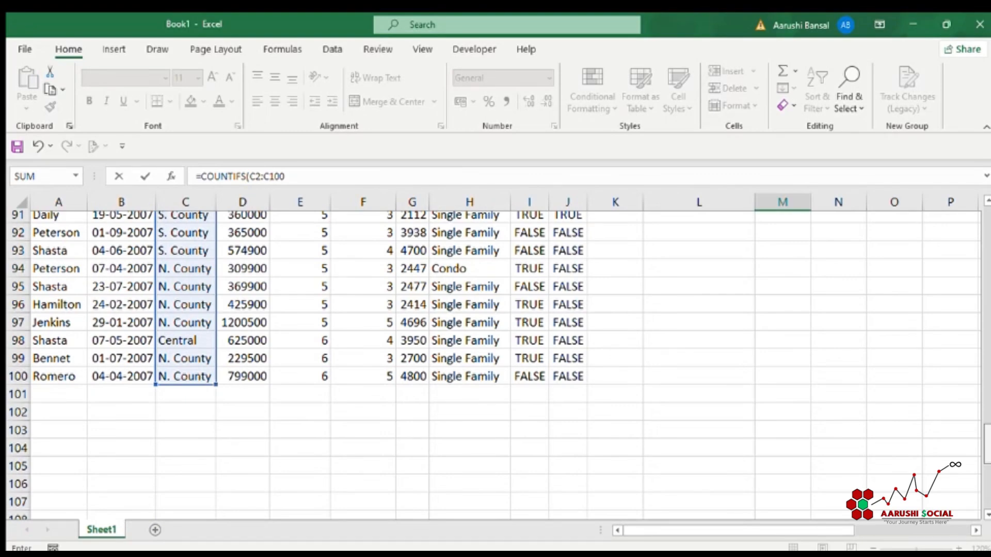
pyautogui.moveTo(986, 443); pyautogui.dragTo(982, 221)
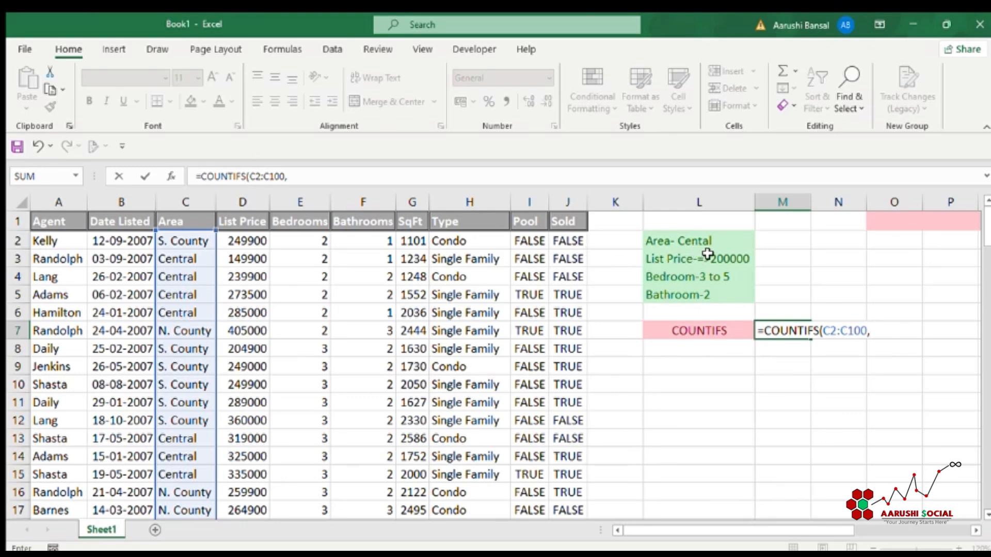
pyautogui.click(186, 259)
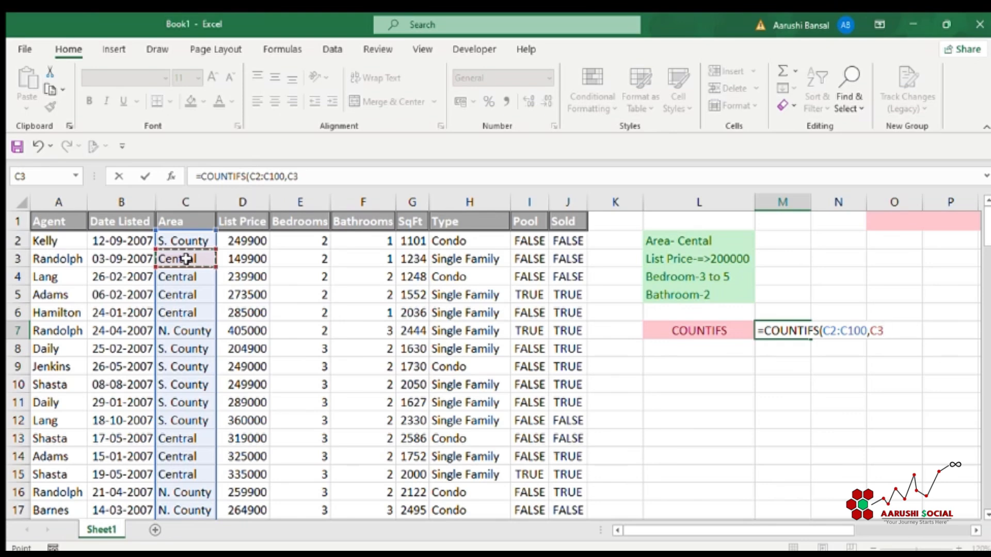
pyautogui.write(',')
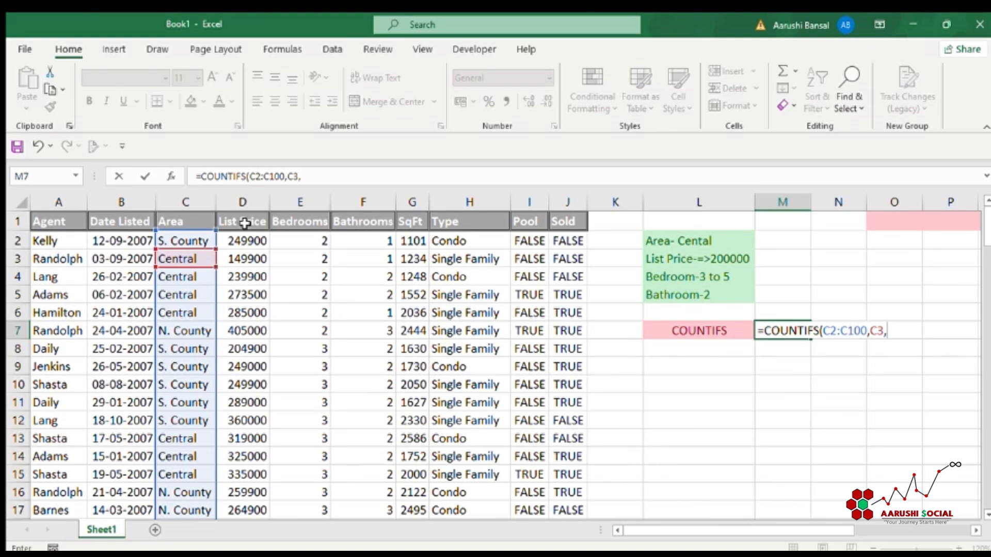
# - Add the List Price range D2:D100 to the COUNTIFS formula with the criterion ">=200000"
pyautogui.write('D2')
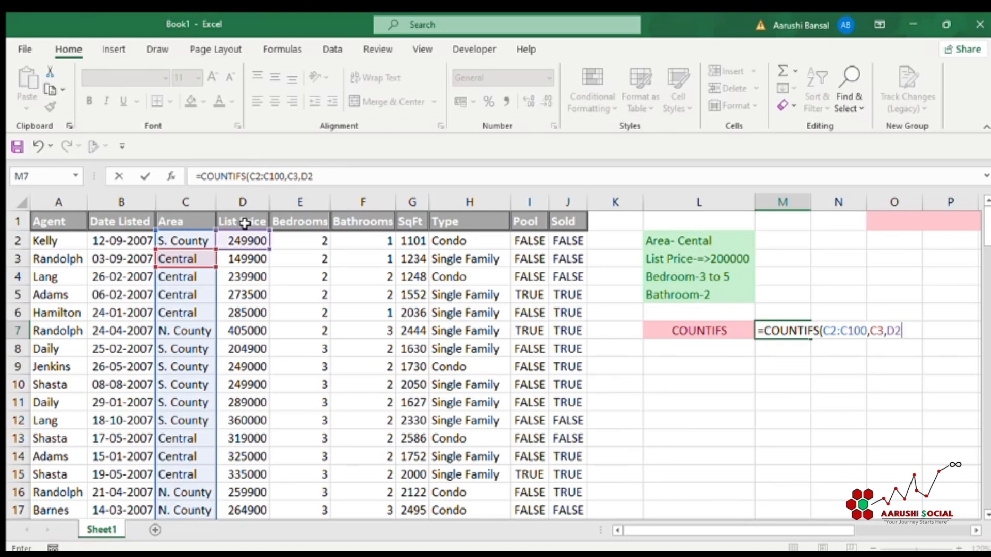
pyautogui.write(':')
pyautogui.write('D100')
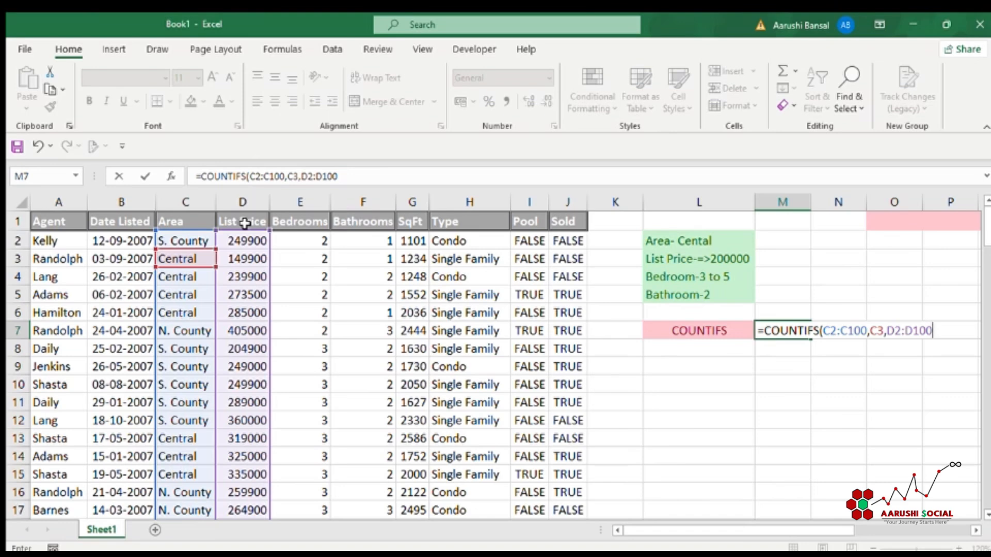
pyautogui.write(',"')
pyautogui.write('>')
pyautogui.press('BackSpace')
pyautogui.write('=200000')
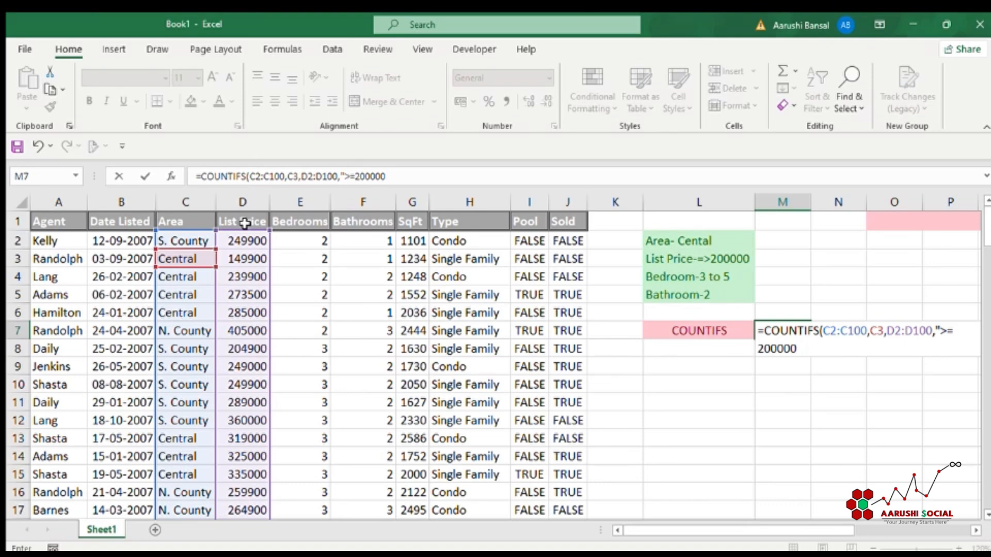
pyautogui.write('",')
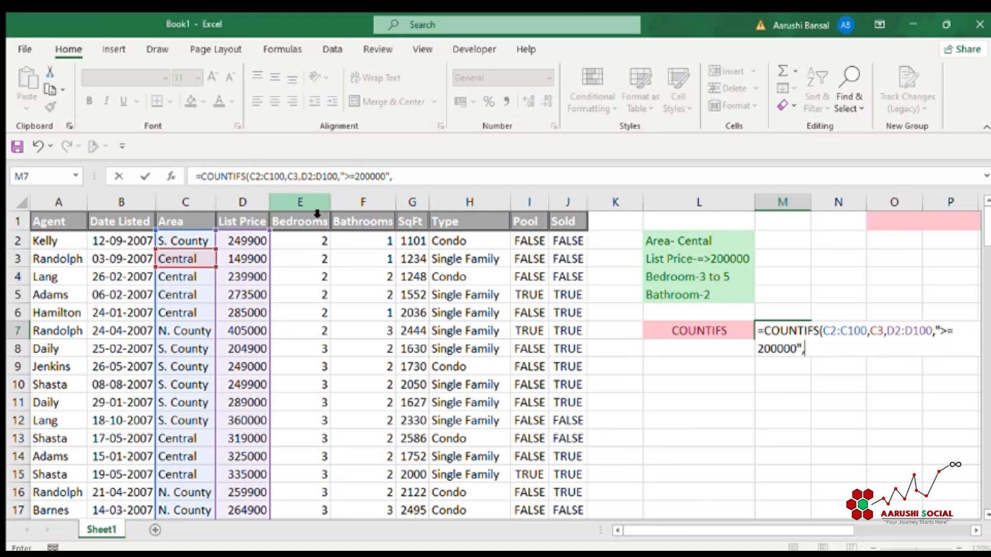
# - Add the Bedrooms range E2:E100 to the COUNTIFS formula with the lower-limit criterion ">2"
pyautogui.write('E2 ')
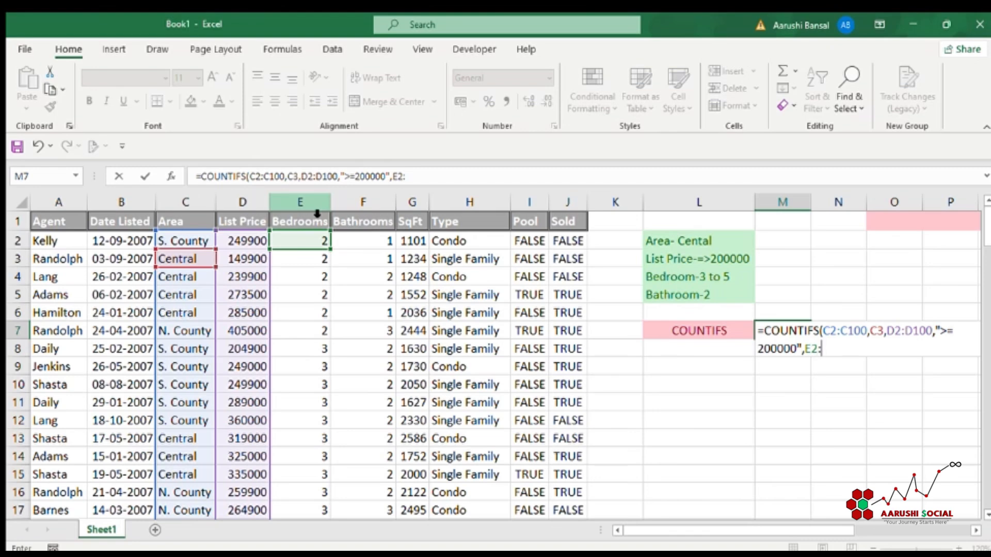
pyautogui.write(':E100')
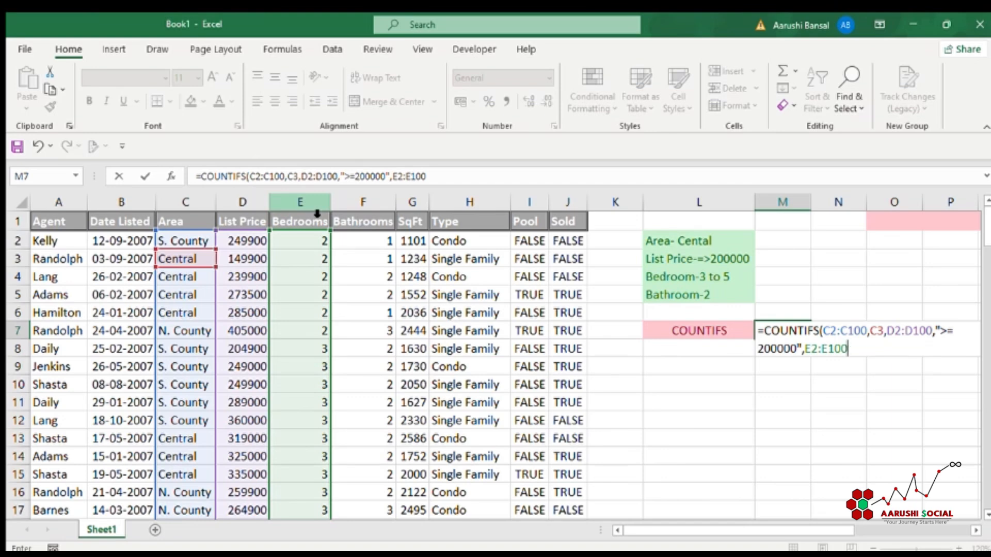
pyautogui.write(',"')
pyautogui.write('E')
pyautogui.press('BackSpace')
pyautogui.write('>')
pyautogui.write('2')
pyautogui.write('">2')
pyautogui.write(',">2",')
# - Add the Bedrooms range E2:E100 a second time with the upper-limit criterion "<6"
pyautogui.write('E2')
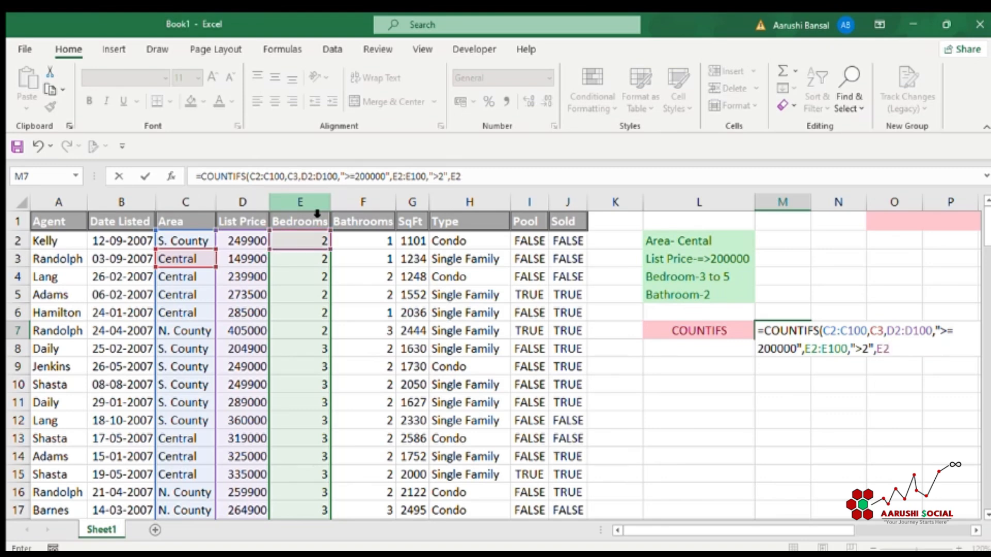
pyautogui.write(':E100')
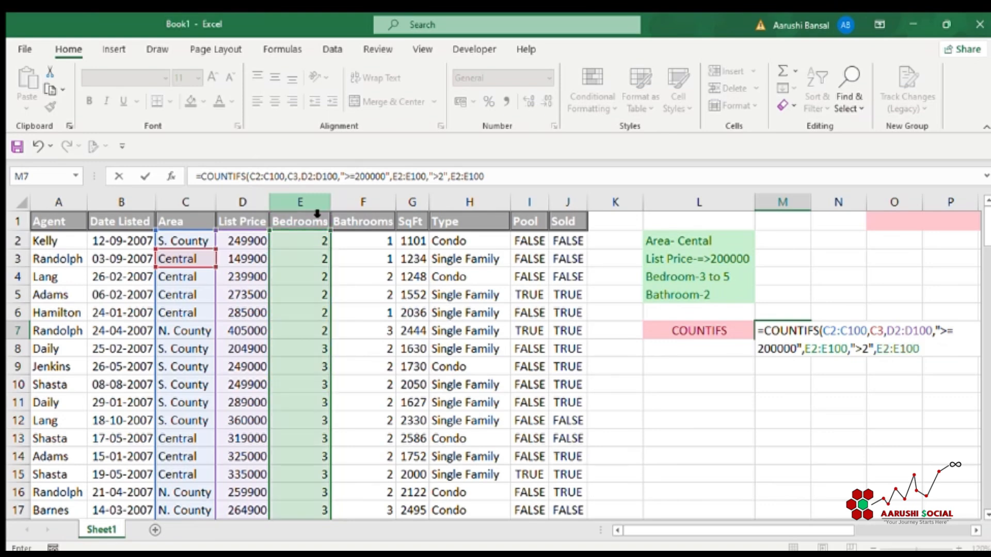
pyautogui.write(',"<6"')
pyautogui.write(',')
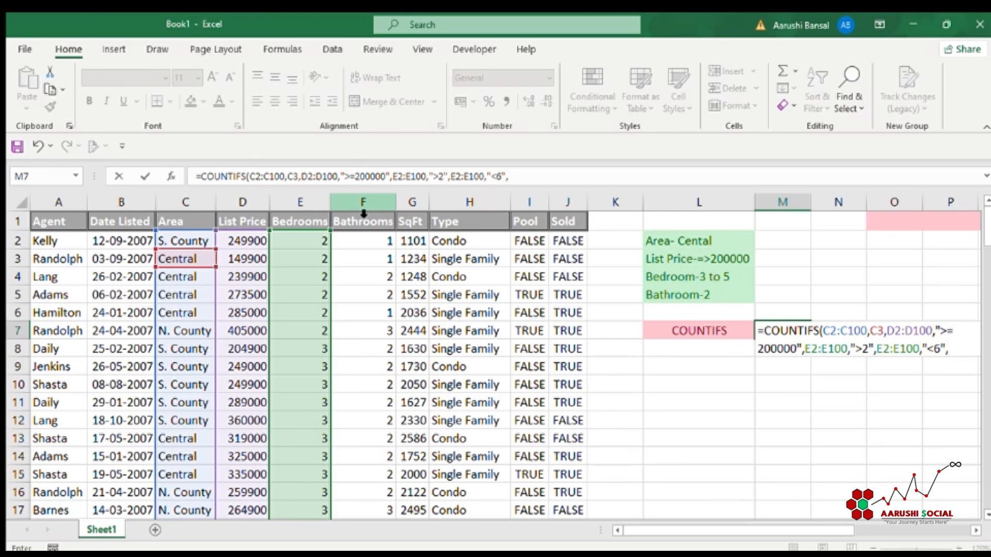
# - Add the Bathrooms range F2:F100 with the criterion "=2" and complete the COUNTIFS formula
pyautogui.write('F2')
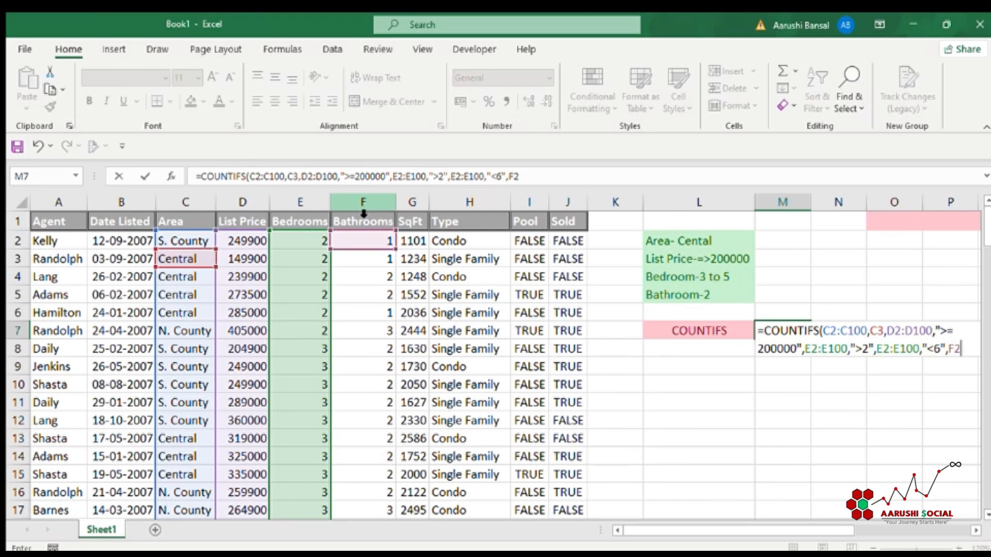
pyautogui.write(':F10')
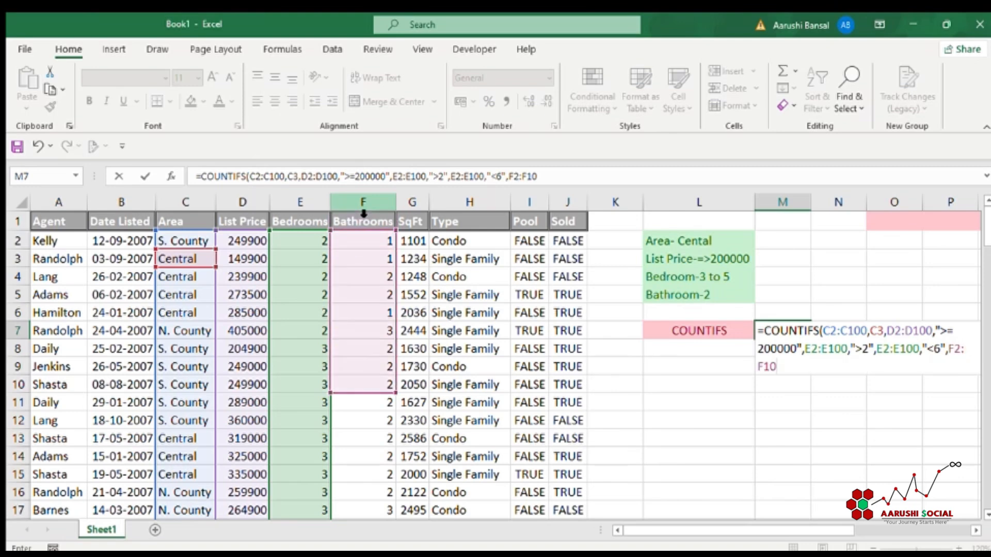
pyautogui.write('0')
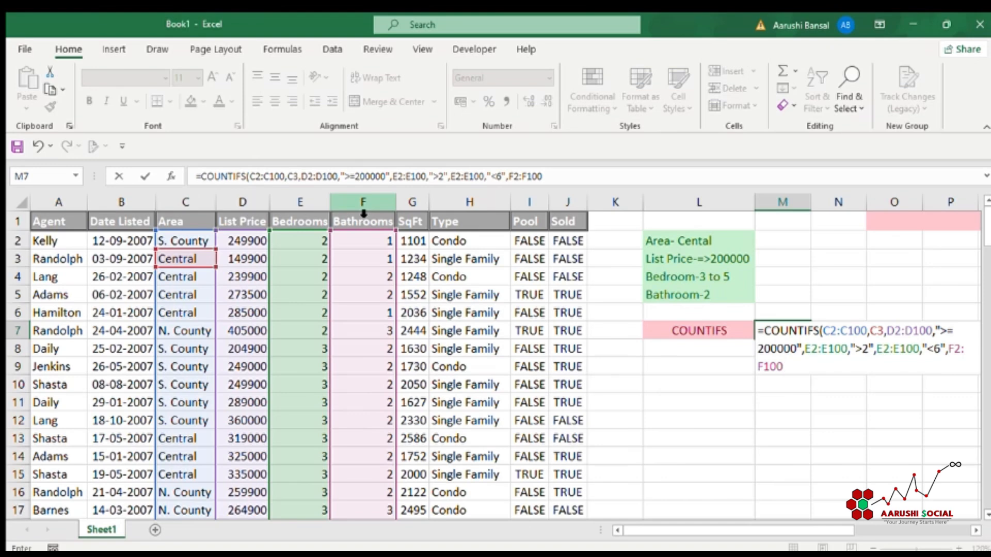
pyautogui.write(',"=2"')
pyautogui.press('Return')
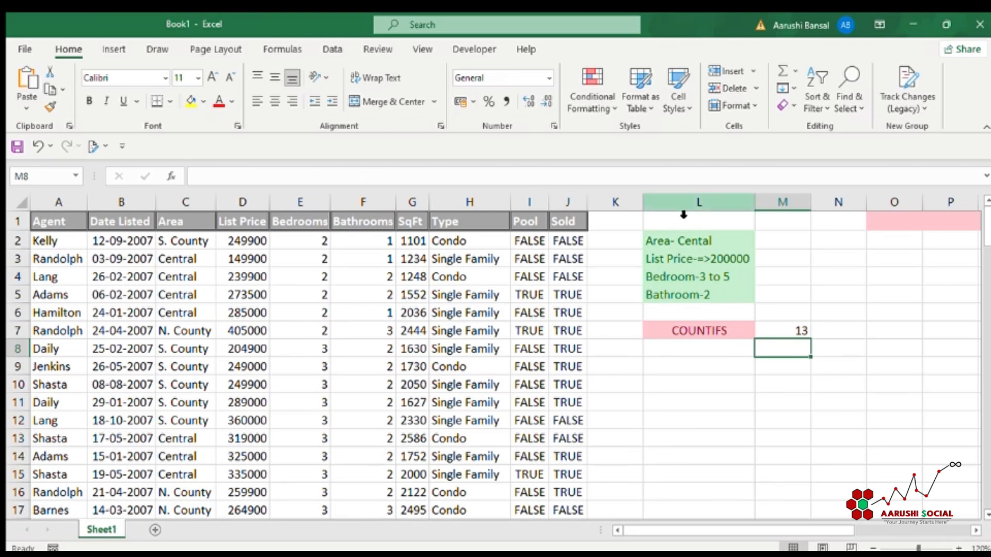
# - Correct the spelling of the area condition in cell L2 to "Area- Central"
pyautogui.click(700, 241)
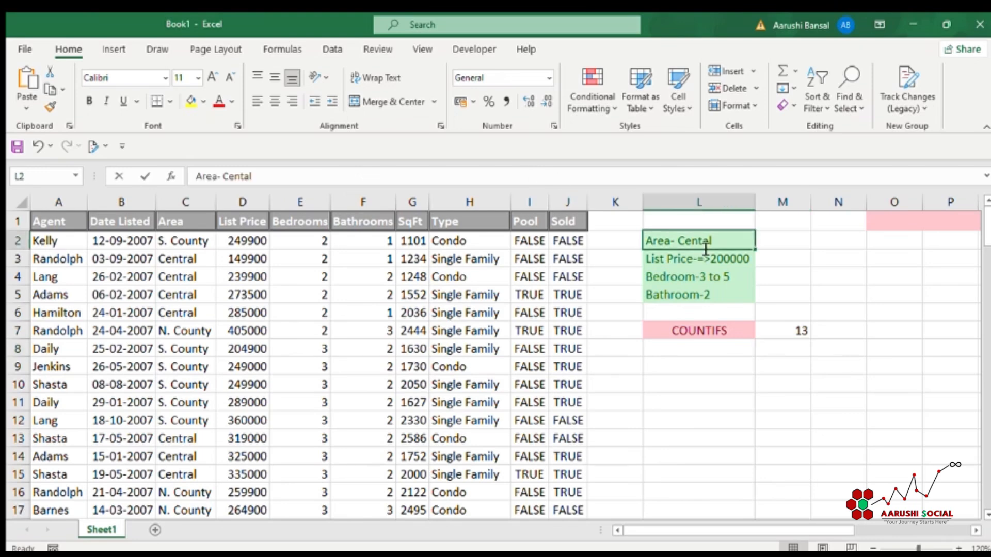
pyautogui.doubleClick(698, 241)
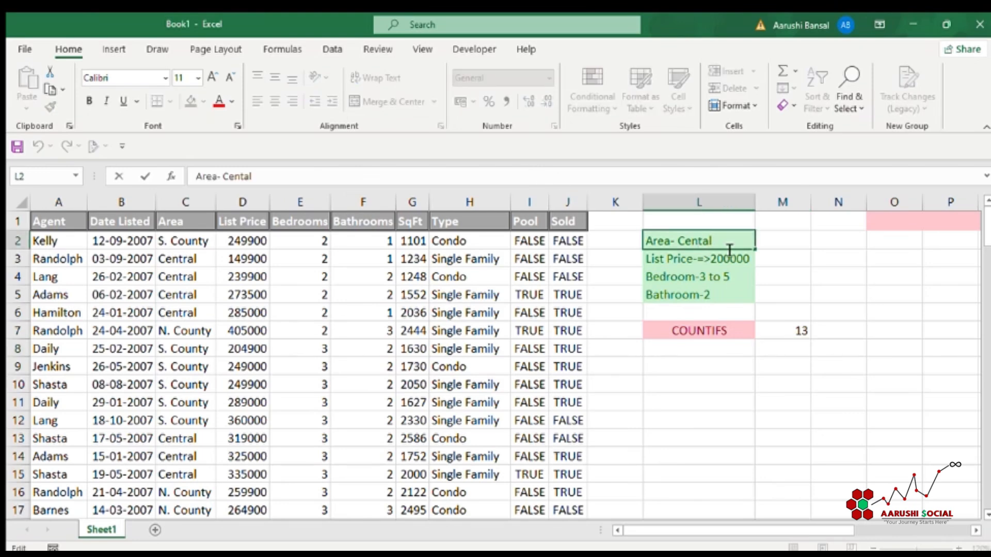
pyautogui.press('Right')
pyautogui.write('r')
pyautogui.click(794, 347)
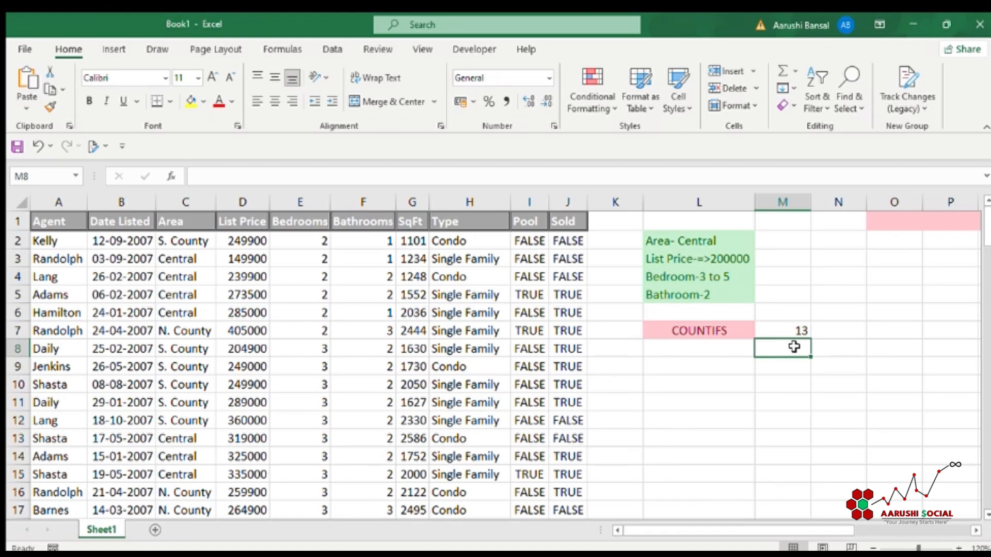
pyautogui.moveTo(794, 346); pyautogui.dragTo(894, 274)
pyautogui.click(799, 410)
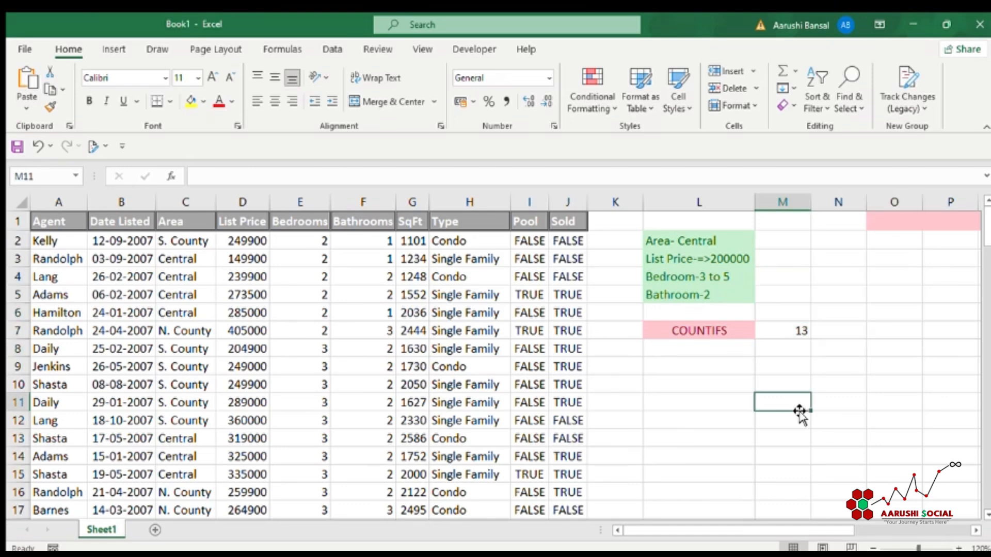